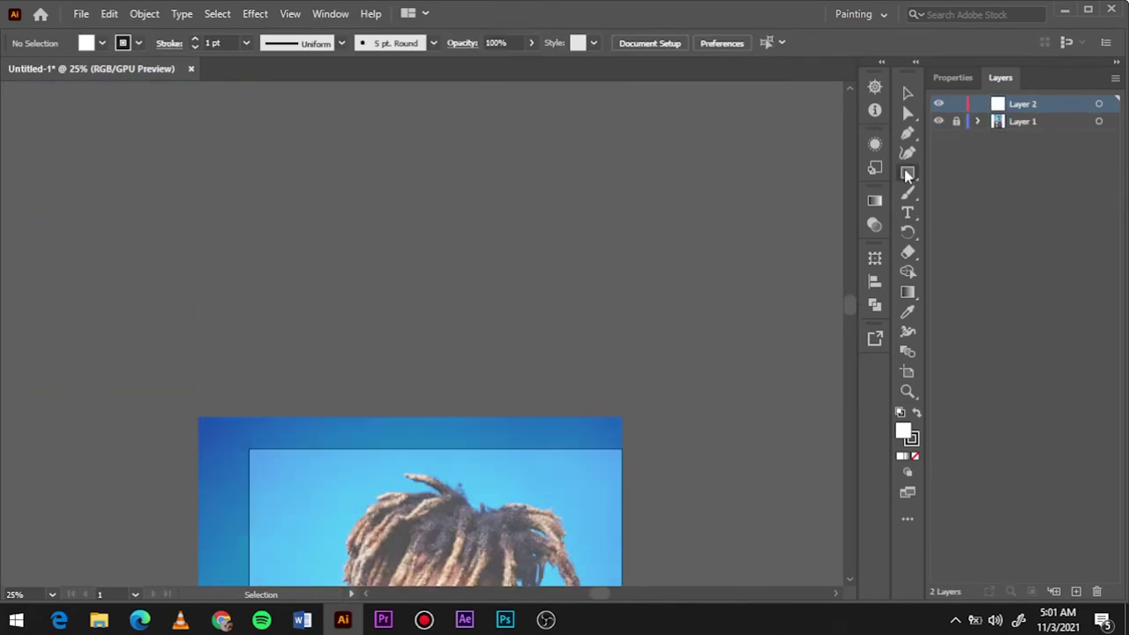
- Trace black brush outlines of the nostril, nose tip, upper lip and lip line
left_click_drag(907, 176, 966, 191)
scroll(523, 353, "up", 2)
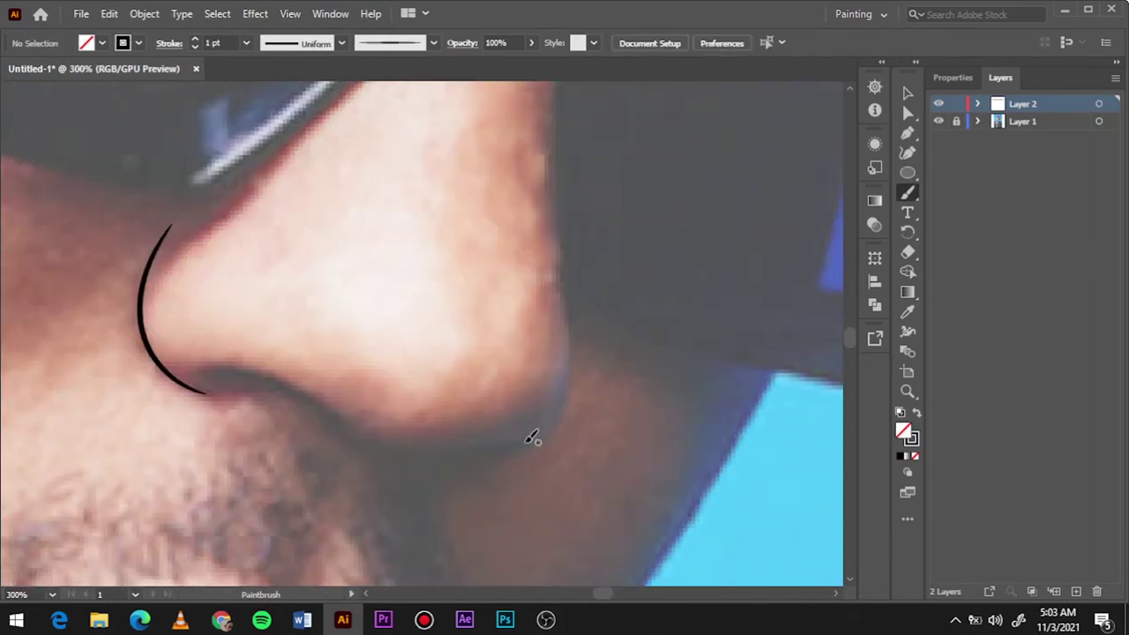
mouse_move(204, 369)
left_mouse_down()
mouse_move(348, 424)
mouse_move(526, 438)
left_mouse_up()
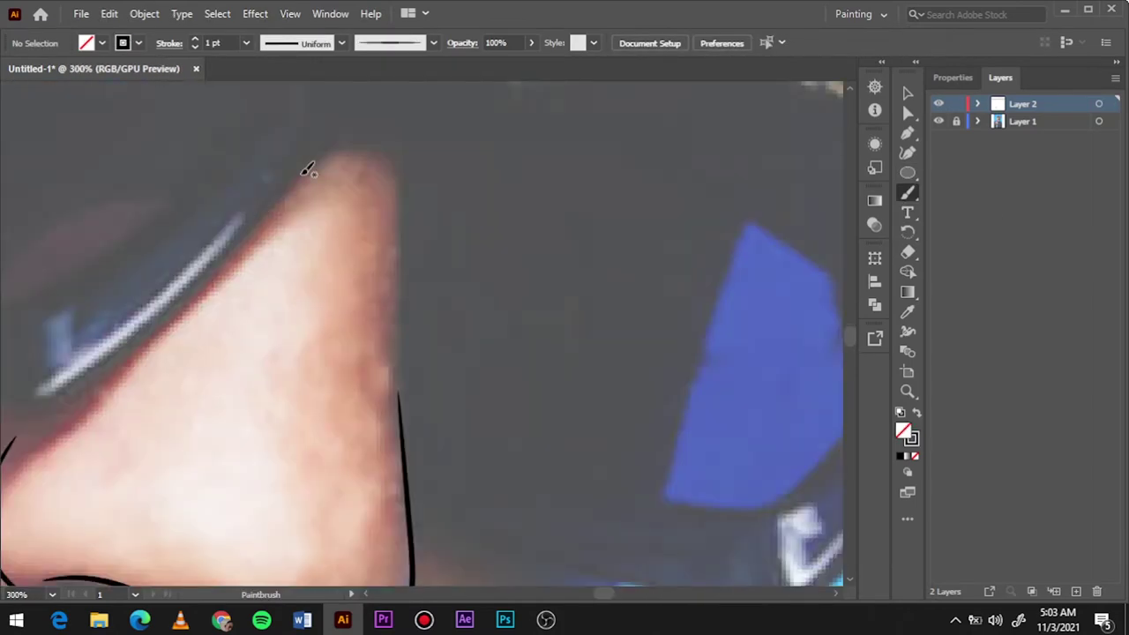
left_click_drag(304, 170, 404, 410)
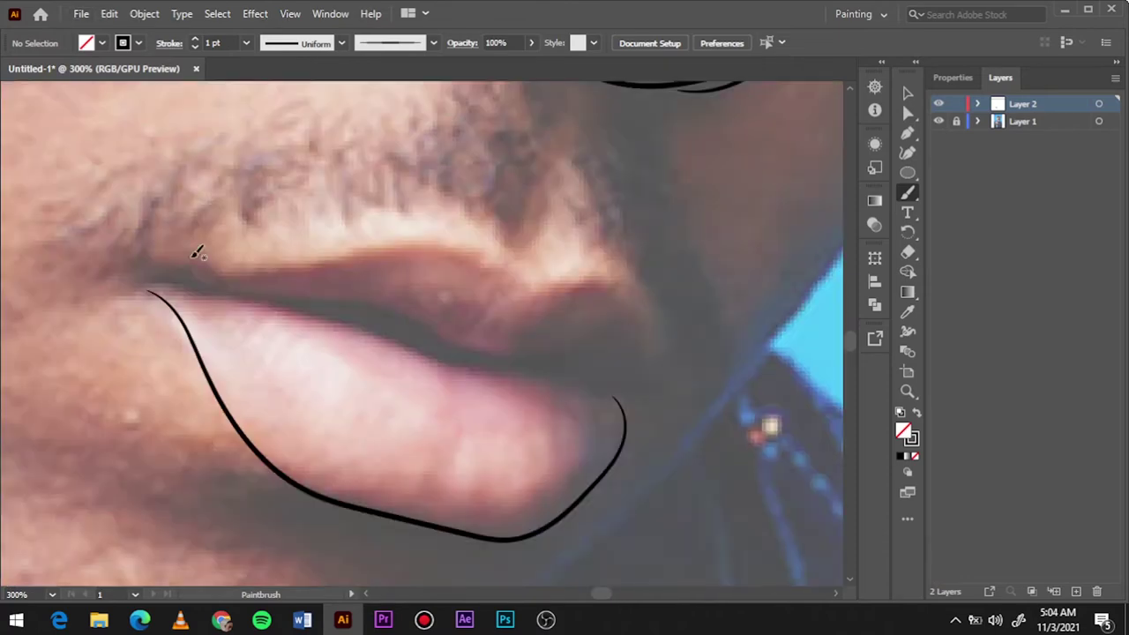
mouse_move(161, 281)
left_mouse_down()
mouse_move(653, 384)
mouse_move(578, 348)
left_mouse_up()
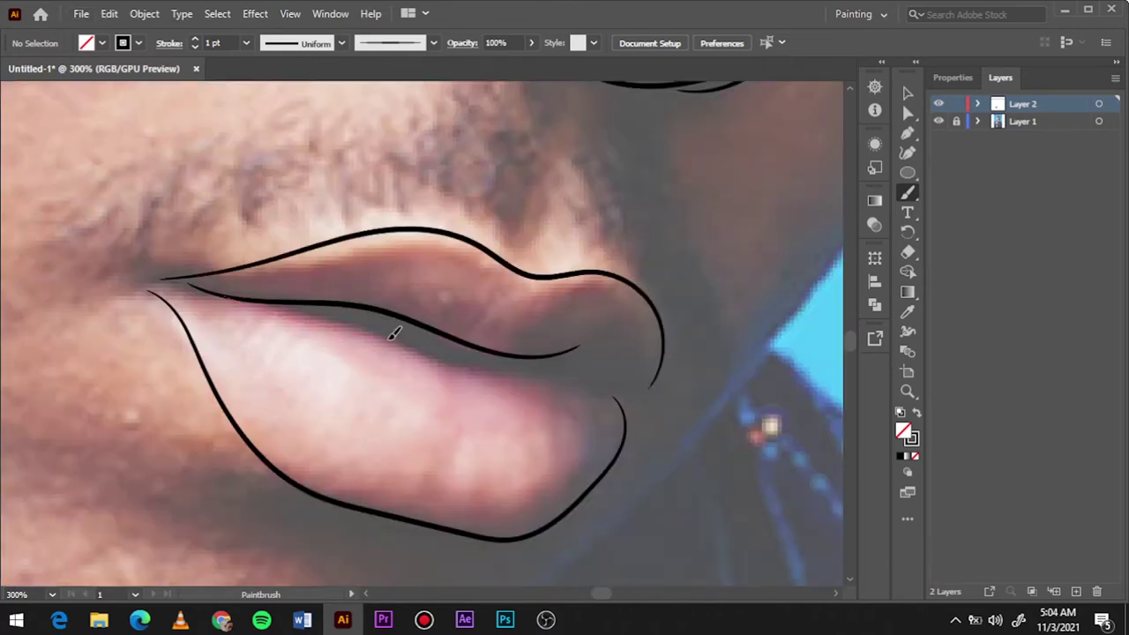
key("ctrl+0")
- Trace the sunglasses' top edge, the lens's left and bottom edges, and the outer frame
scroll(647, 297, "up", 3)
scroll(647, 447, "up", 2)
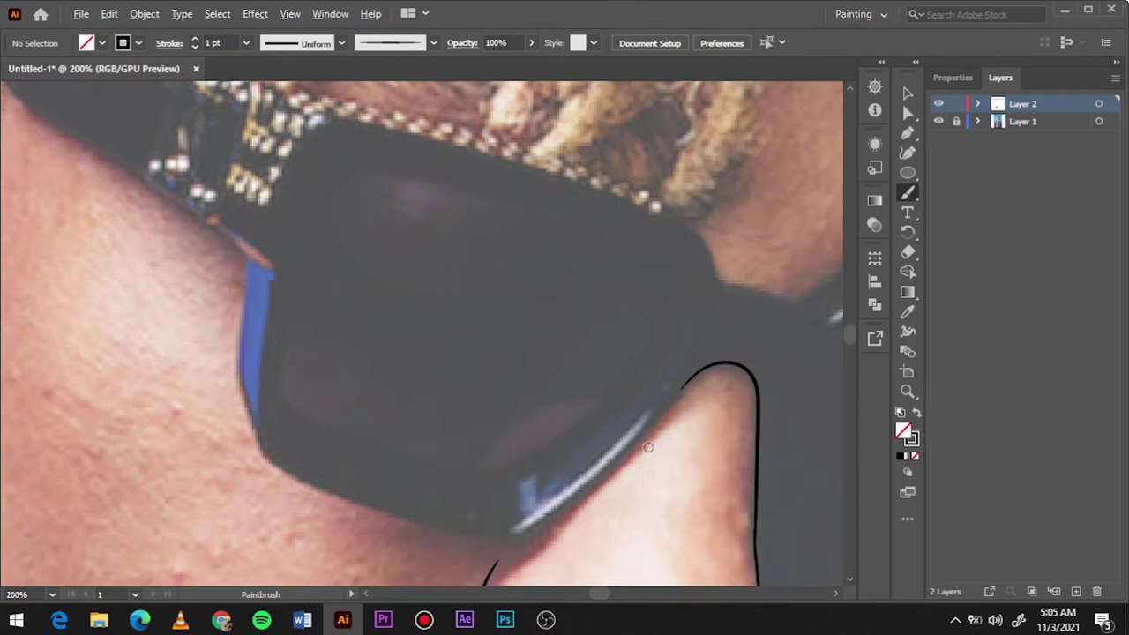
scroll(634, 472, "up", 3)
scroll(276, 441, "left", 3)
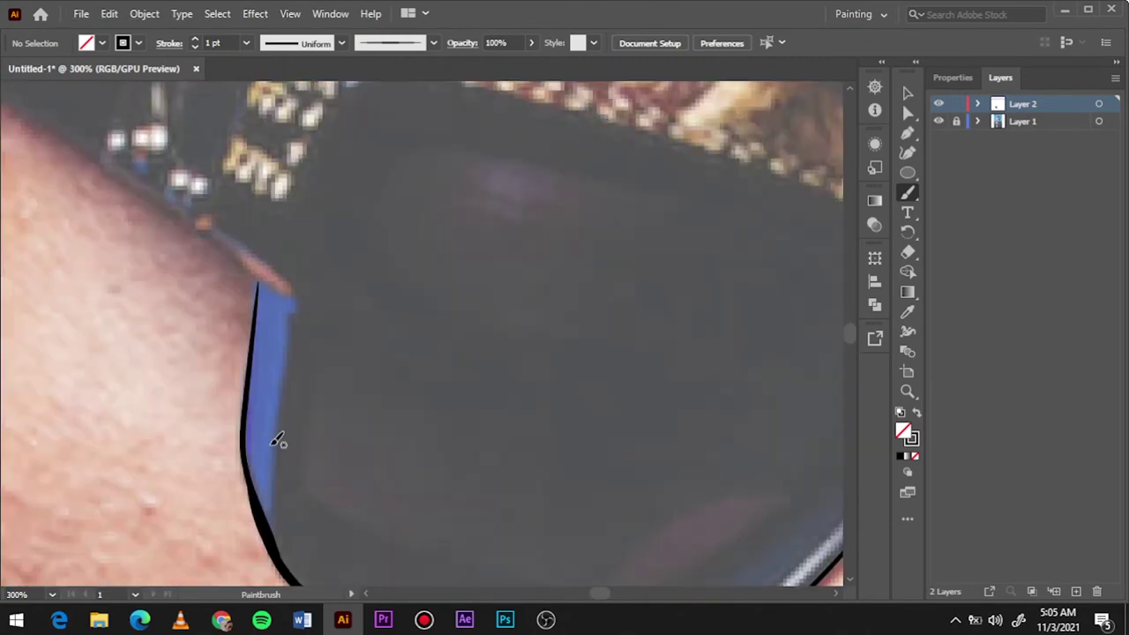
key("ctrl+minus")
left_click_drag(288, 266, 496, 223)
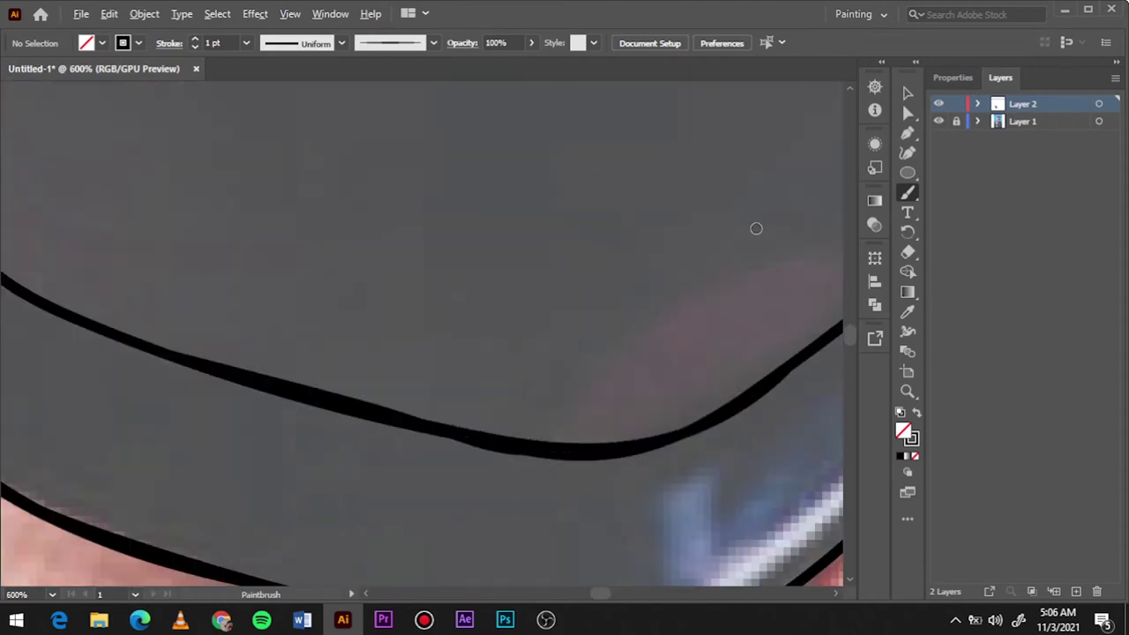
key("ctrl+minus")
key("ctrl+minus")
key("ctrl+minus")
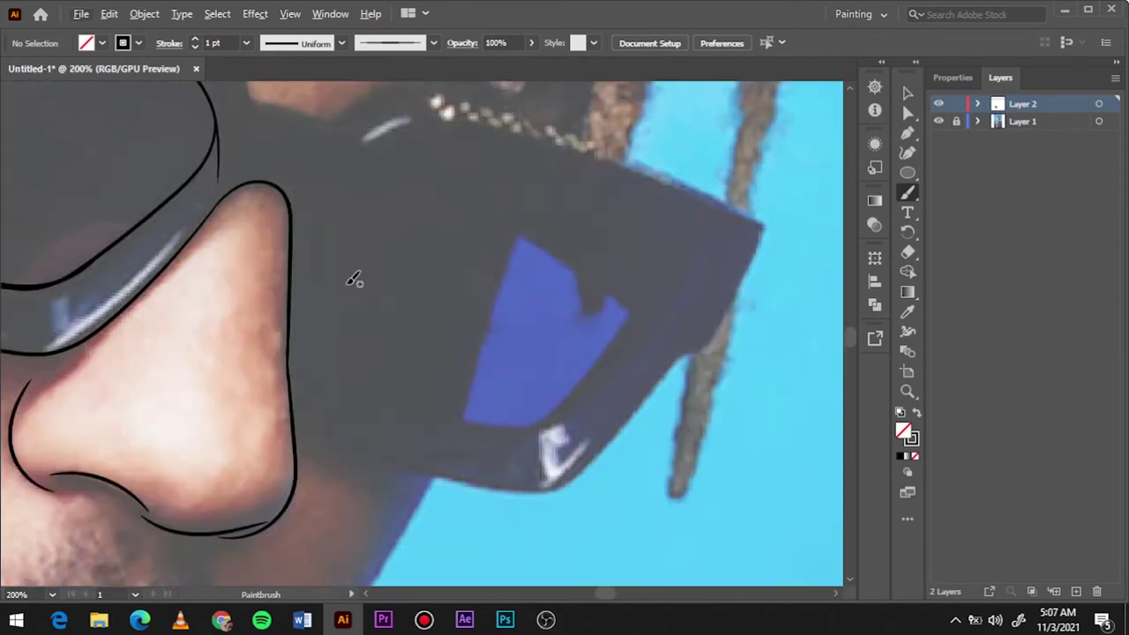
left_click_drag(423, 177, 523, 422)
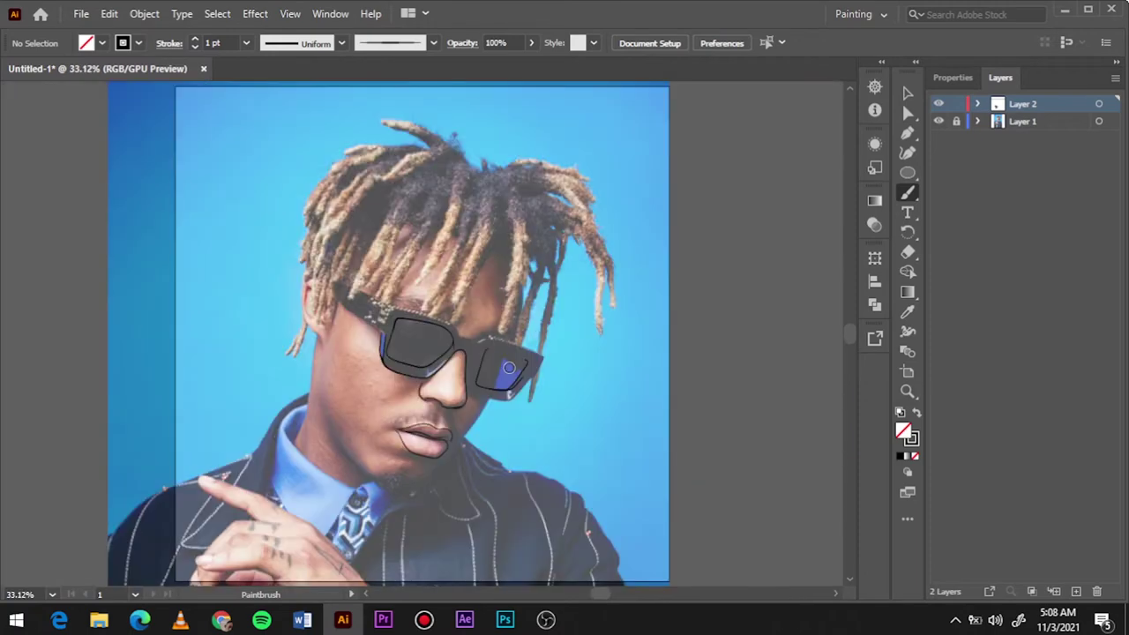
left_click_drag(284, 310, 318, 277)
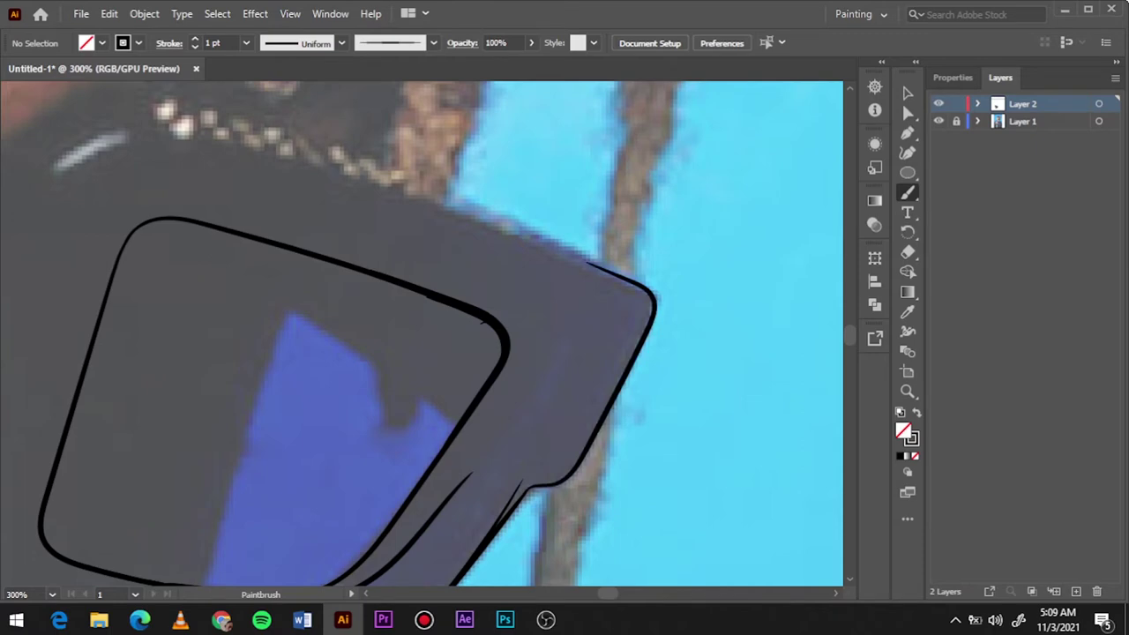
- Outline the top edge of the sunglasses arm and the back edge of the ear
key("ctrl+minus")
key("ctrl+plus")
key("ctrl+plus")
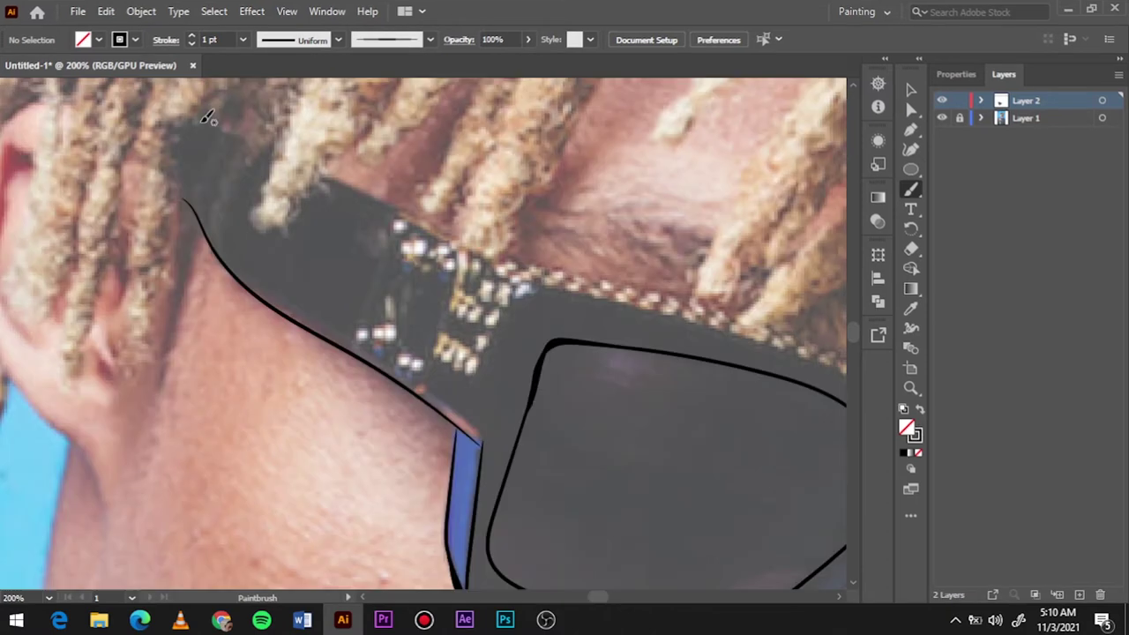
left_click_drag(205, 118, 408, 209)
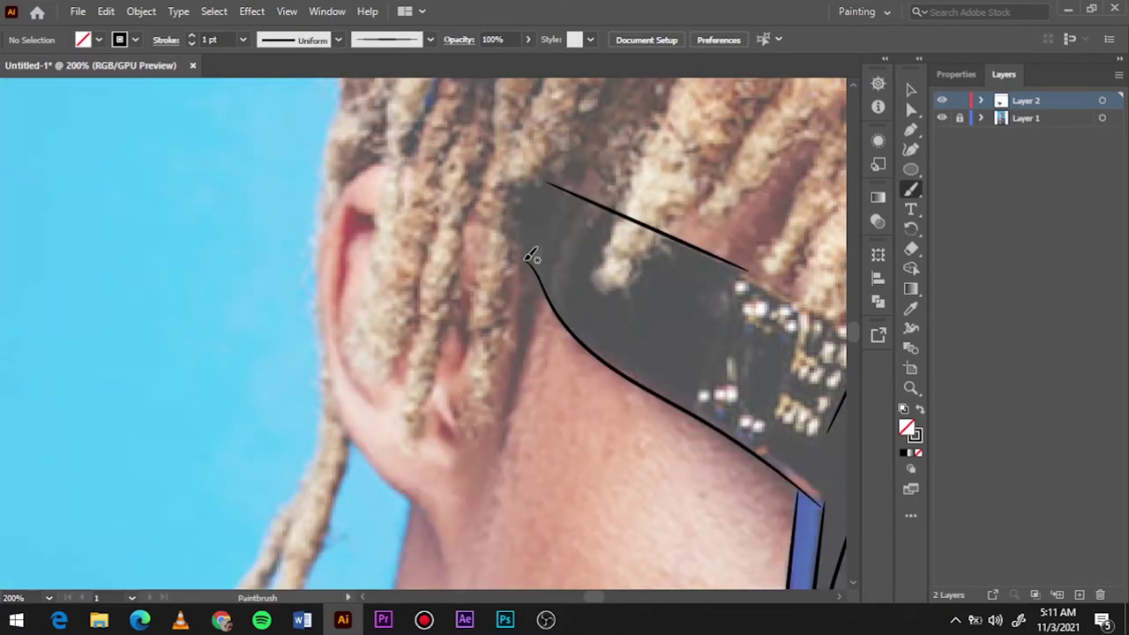
left_click_drag(529, 252, 316, 336)
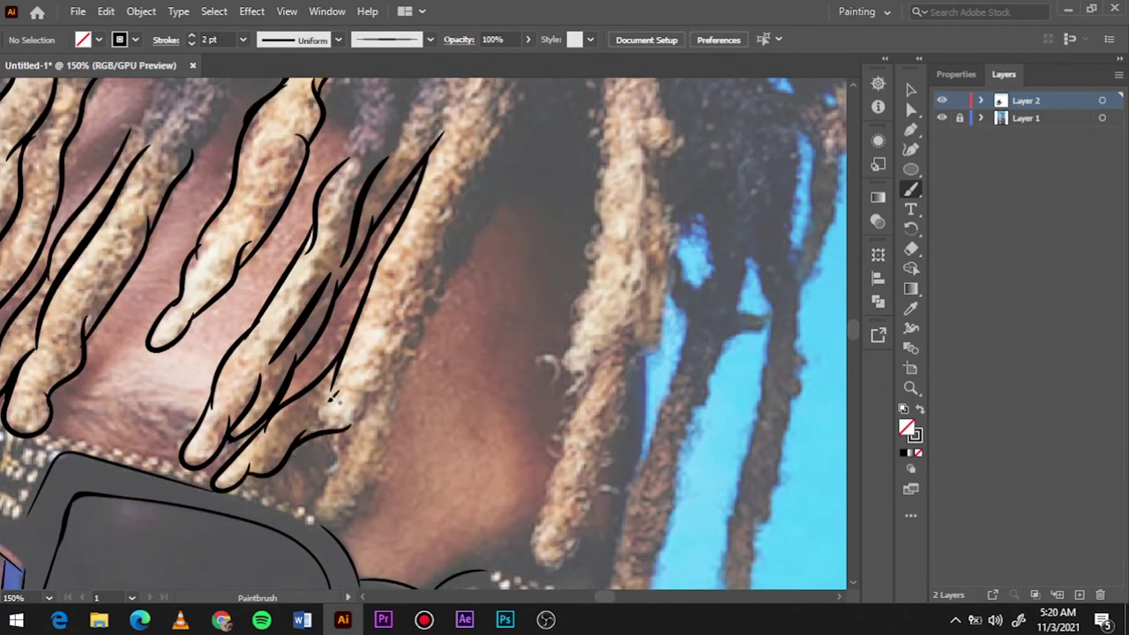
- Outline a dreadlock over the forehead and a hanging dreadlock strand
left_click_drag(328, 401, 401, 378)
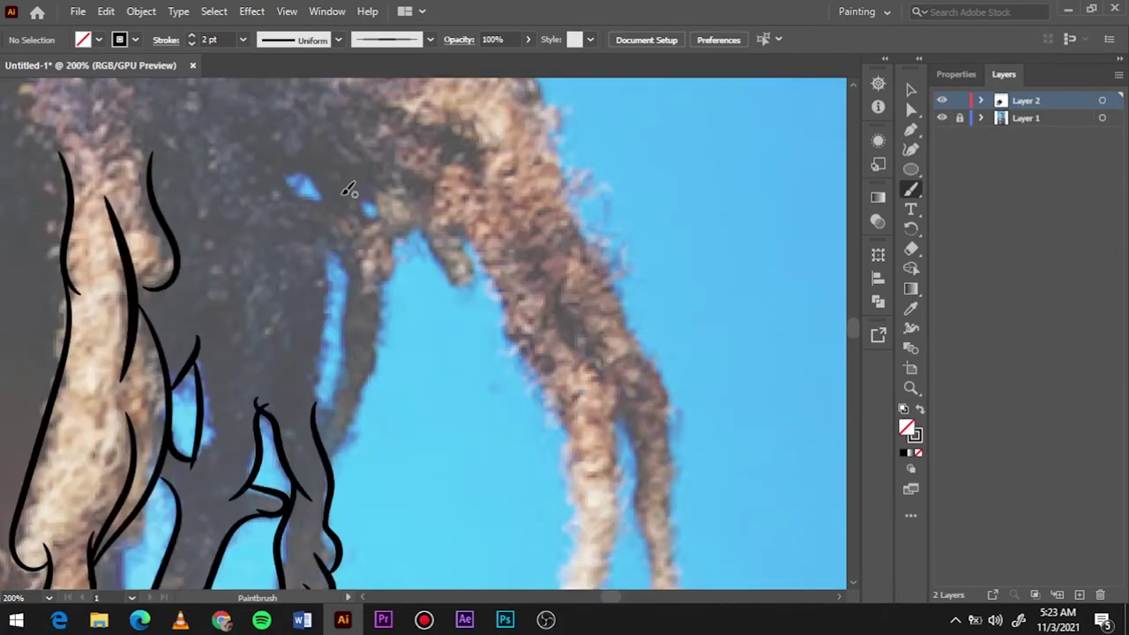
left_click_drag(297, 219, 360, 282)
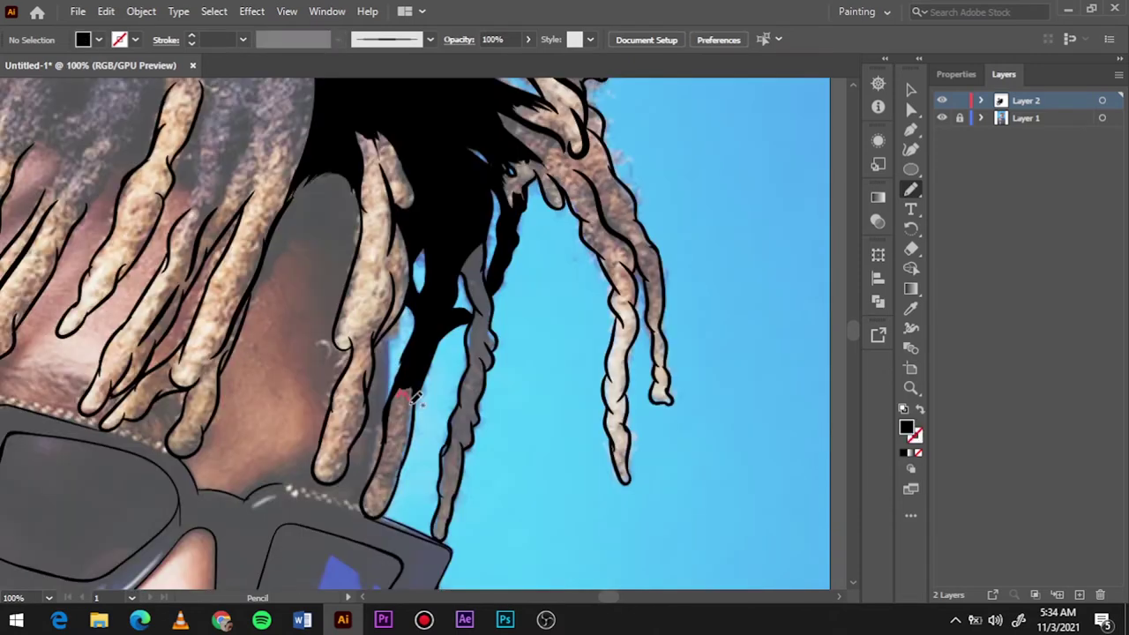
- Fill a dark gap beside a dreadlock with black and outline the dreadlock tips above the frame
left_click_drag(458, 269, 484, 410)
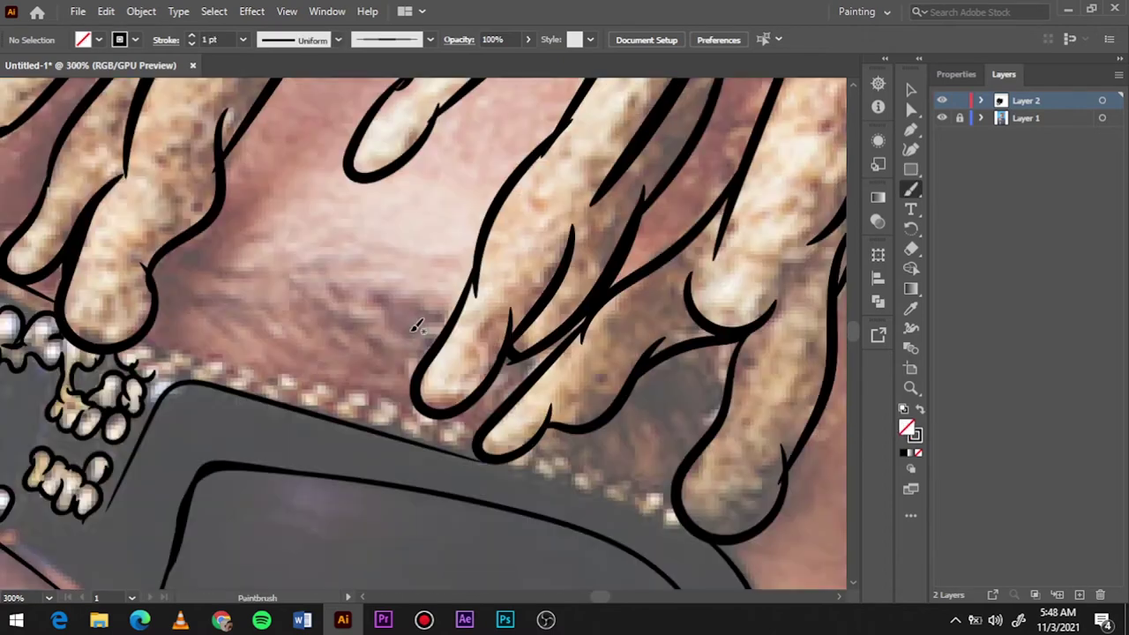
left_click_drag(145, 353, 468, 430)
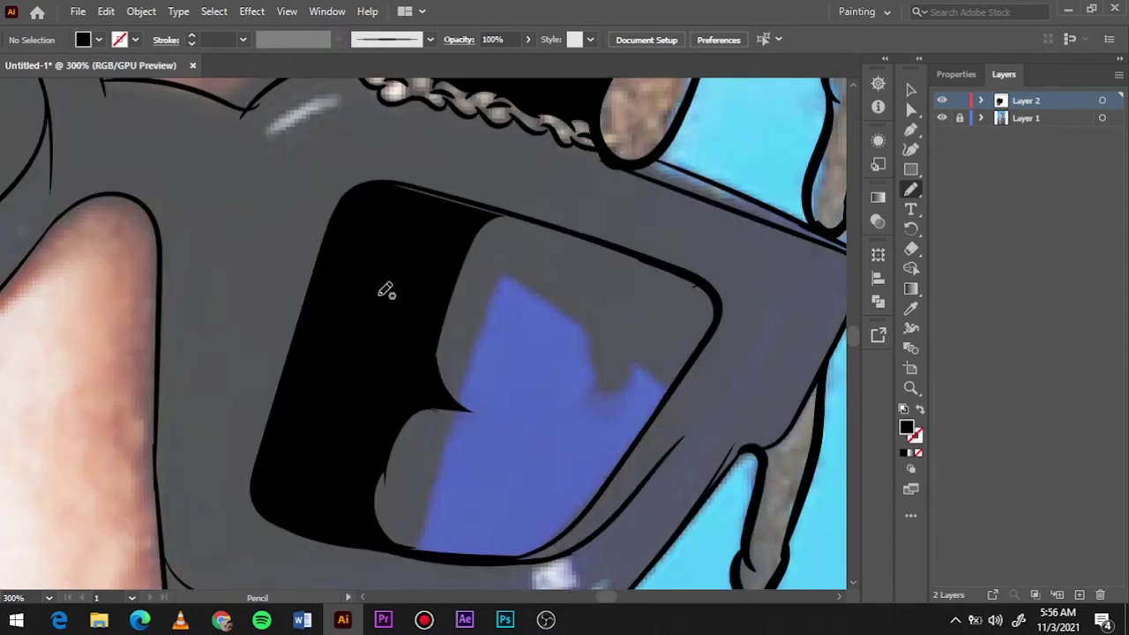
- Add black shading inside the left sunglasses lens
left_click_drag(436, 323, 554, 294)
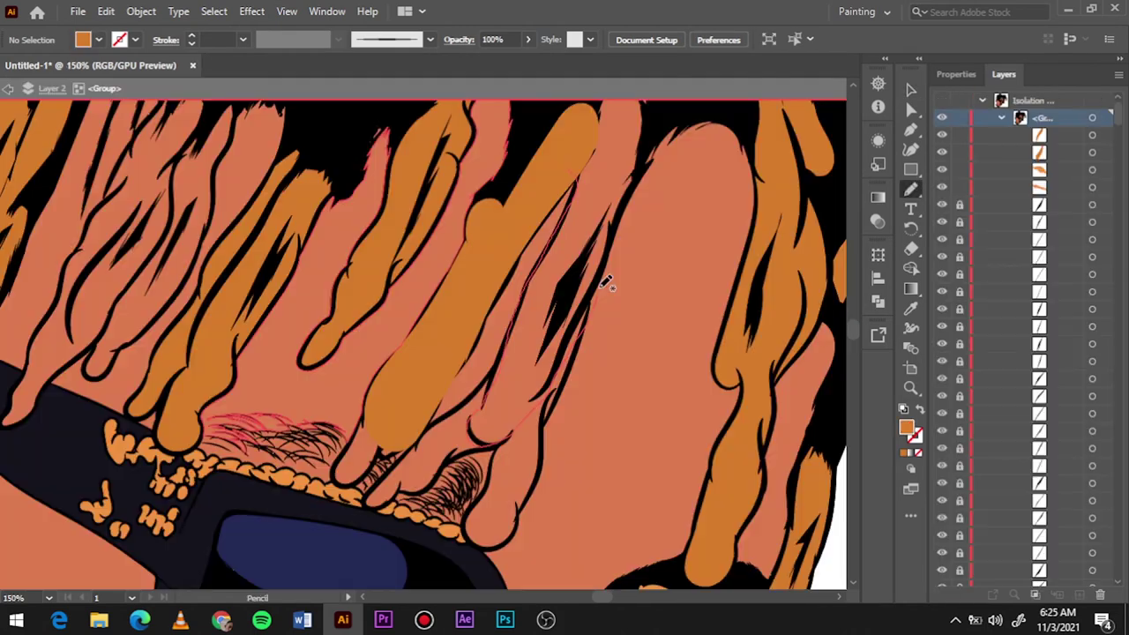
- Scroll the view down toward the portrait's lower face
scroll(411, 342, "down", 3)
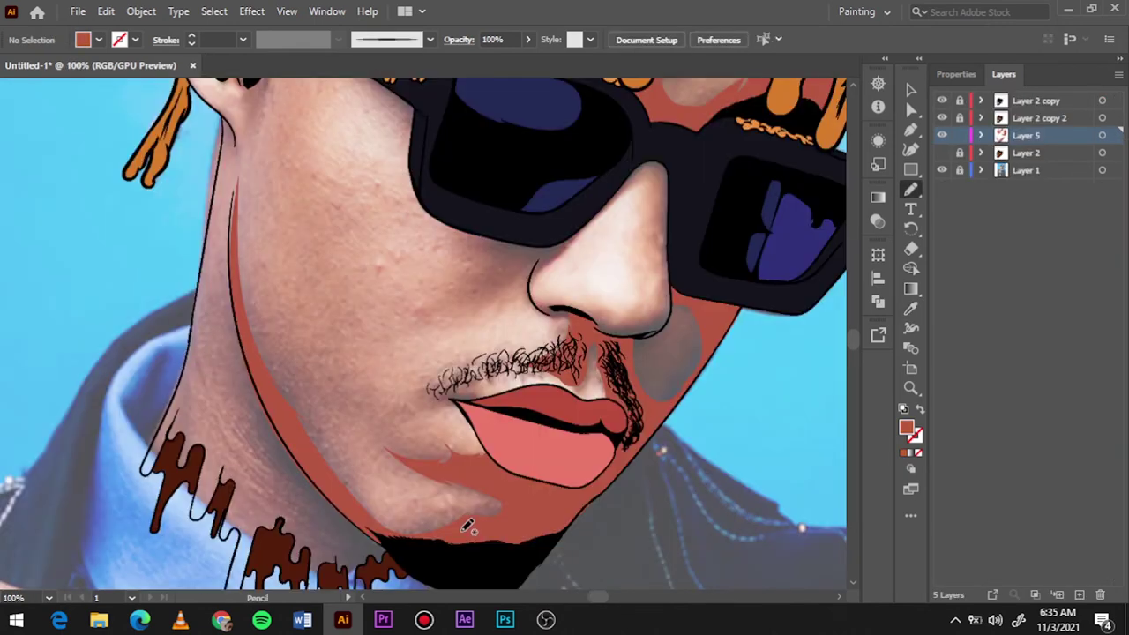
- Draw a skin shadow shape on the chin
left_click_drag(401, 562, 248, 407)
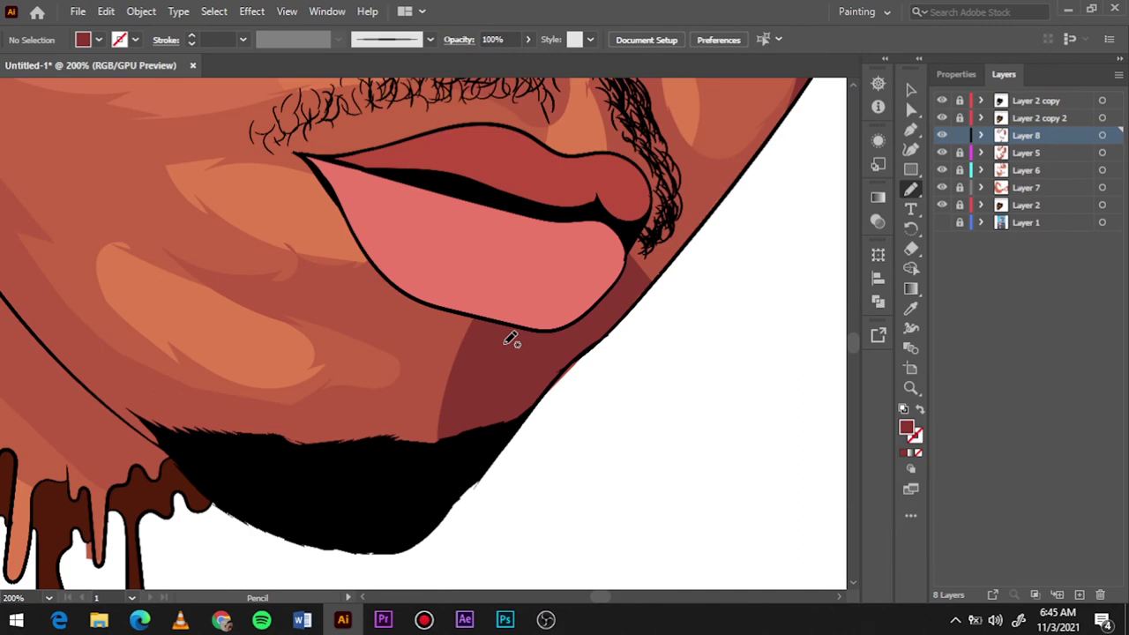
scroll(429, 465, "down", 3, "alt")
- Scroll the view down and back up over the portrait
scroll(471, 517, "down", 5, "alt")
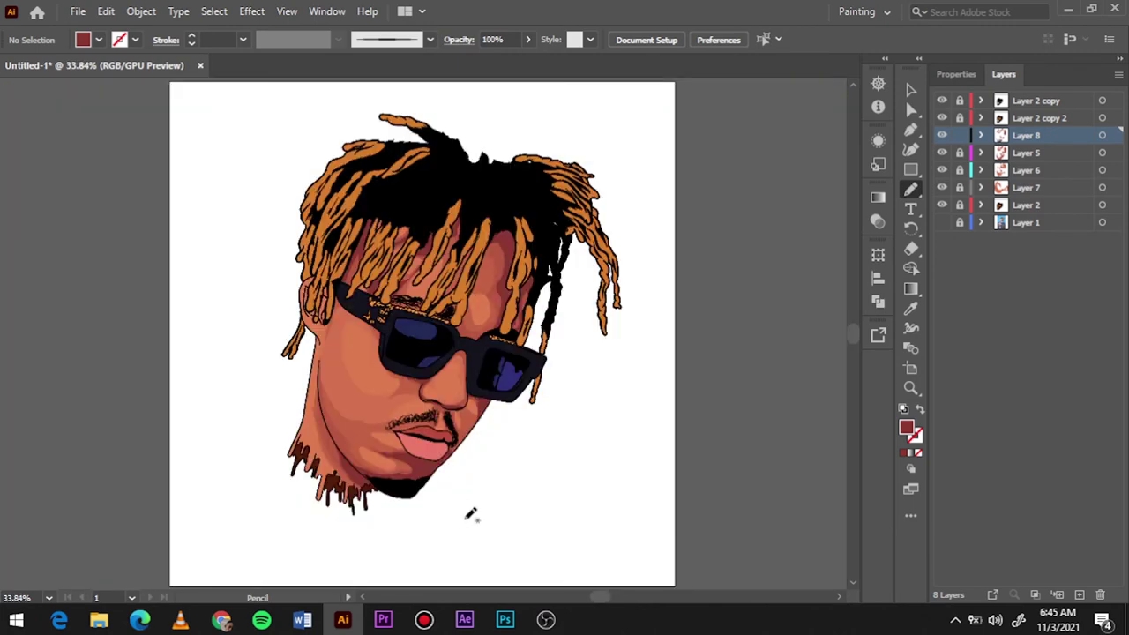
scroll(364, 404, "up", 5, "alt")
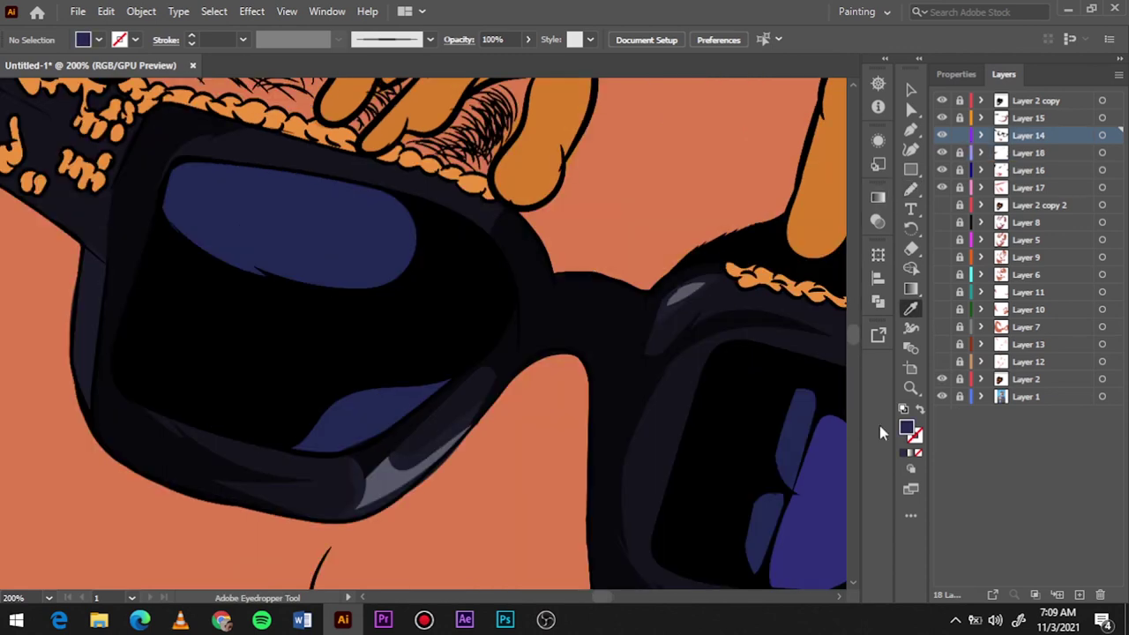
- Draw a pencil shading shape on the left lens
left_click_drag(412, 203, 339, 249)
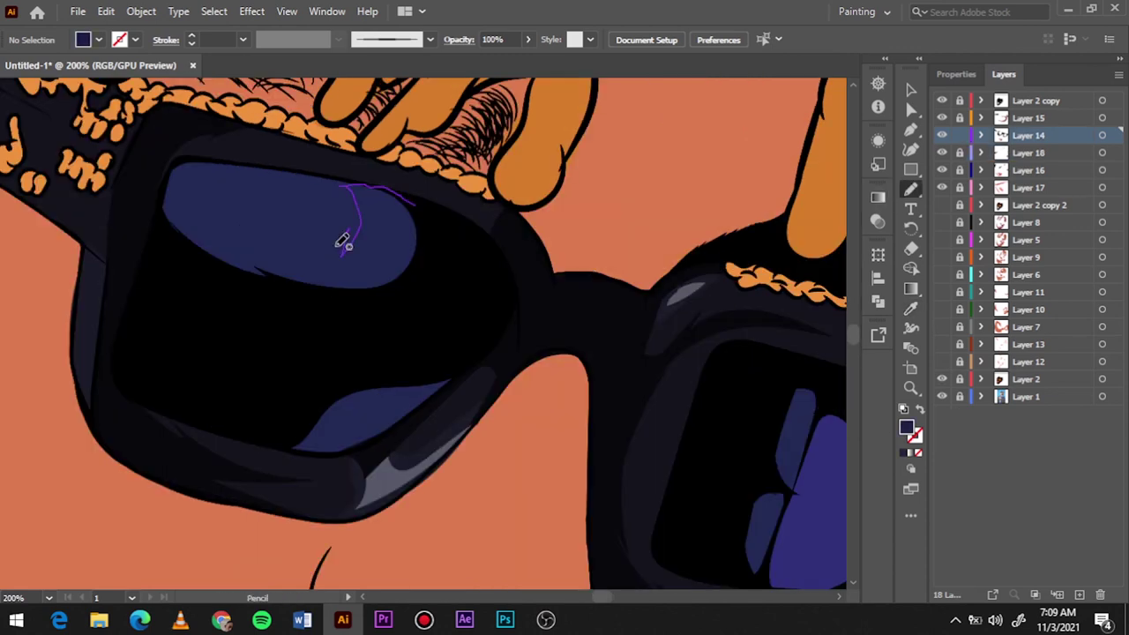